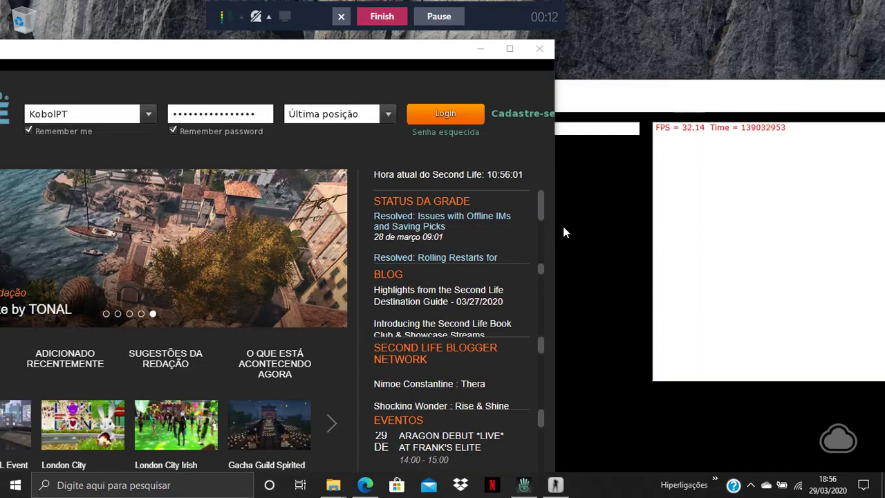
- Move the Mocap Studio window aside and bring the Second Life login window to the front
mouse_move(632, 103)
mouse_down()
mouse_move(569, 87)
mouse_move(616, 96)
mouse_up()
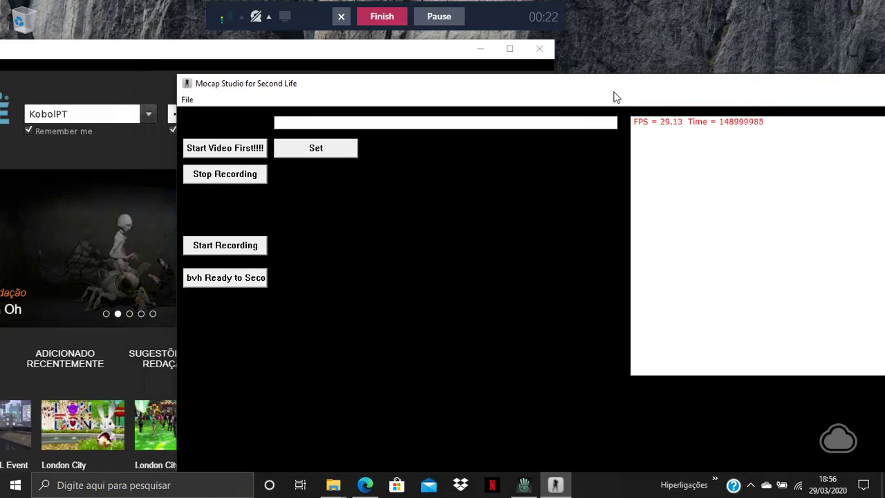
drag(616, 97, 581, 105)
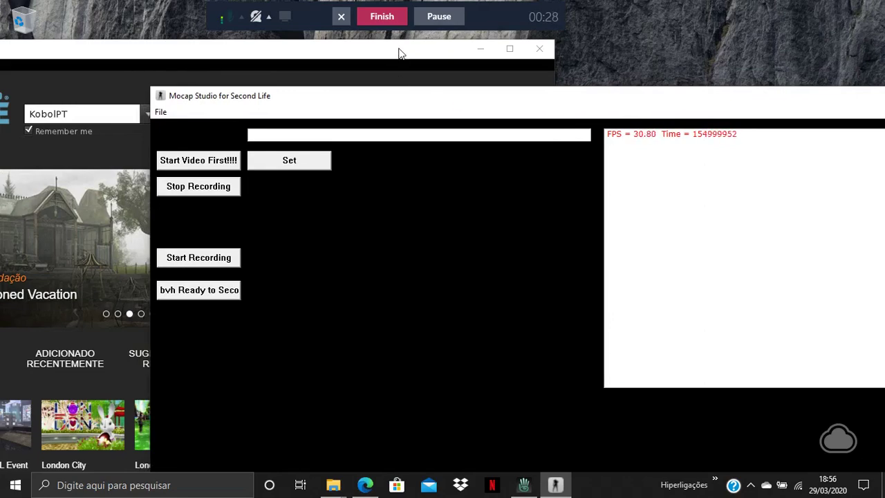
drag(399, 53, 596, 36)
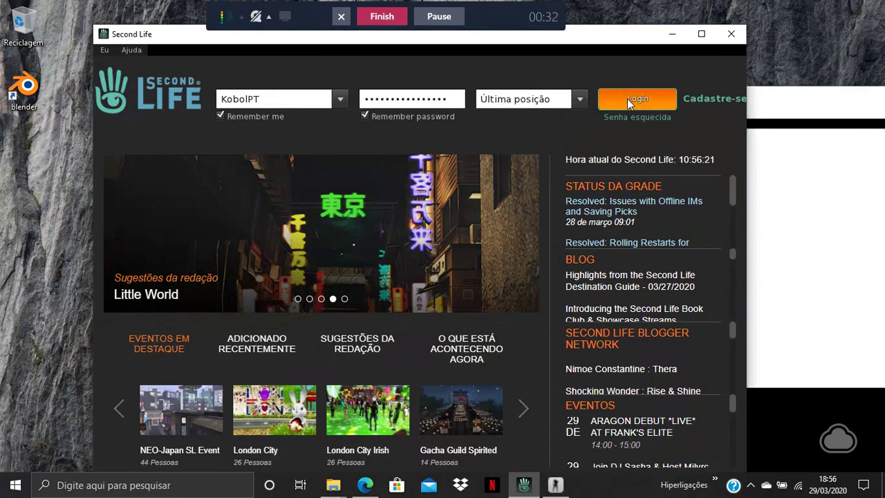
- Log in to Second Life, close the notifications panel and discard the Hard Rock Garage notice
key(Return)
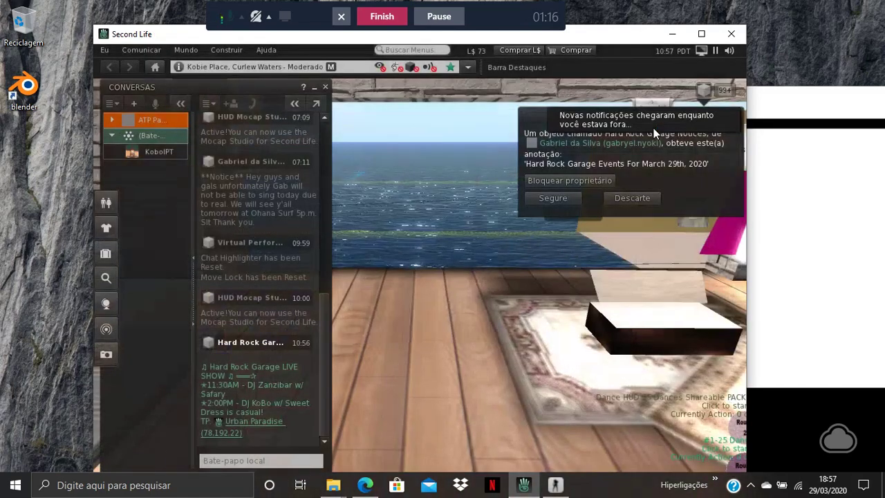
click(655, 197)
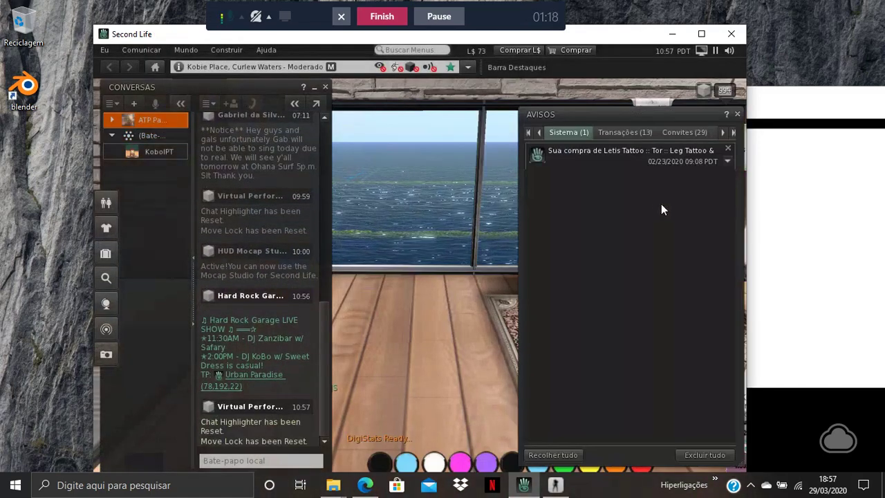
click(724, 92)
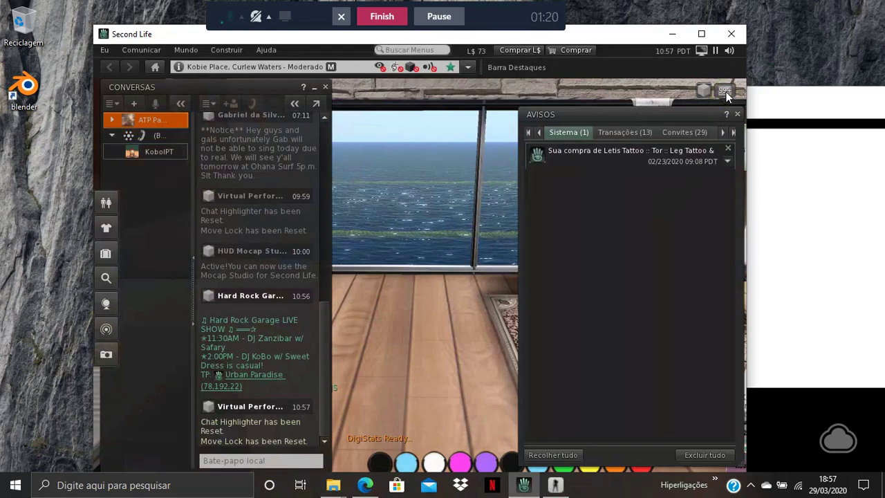
click(724, 93)
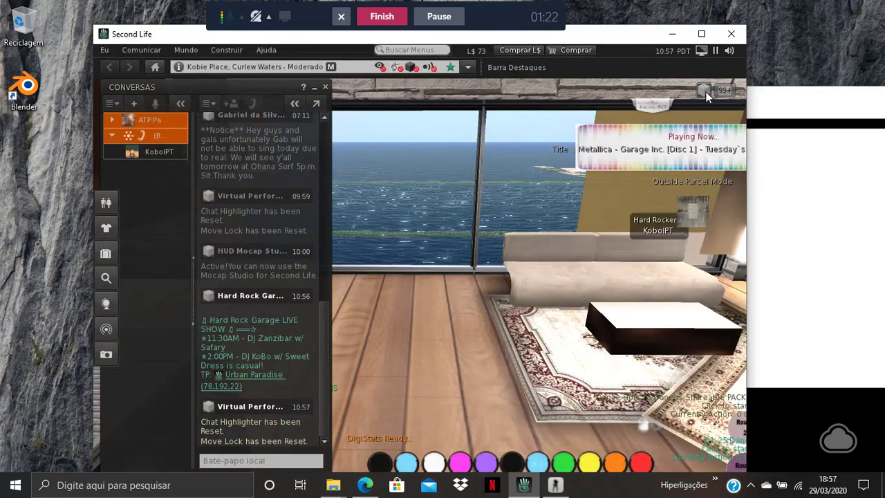
click(705, 91)
click(647, 198)
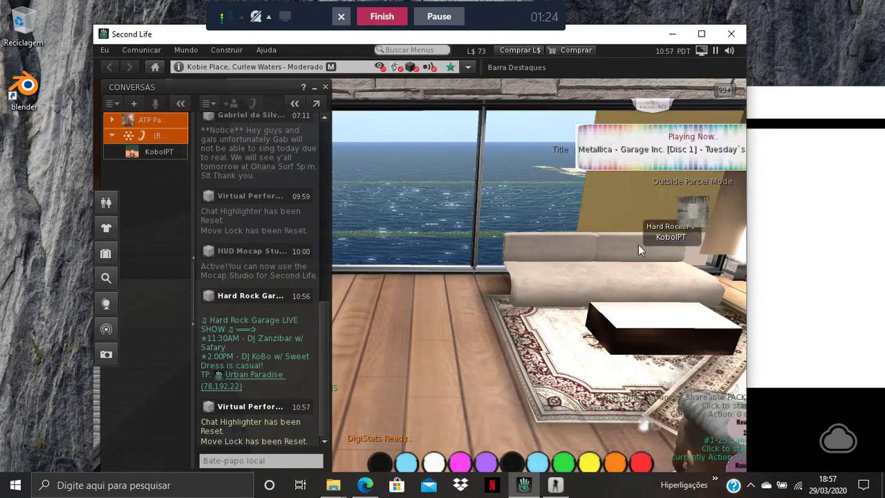
- From the inventory's Mocap Studio for Second Life folder, add the HUD Mocap Studio to the avatar
click(106, 253)
scroll(341, 308, down, 5)
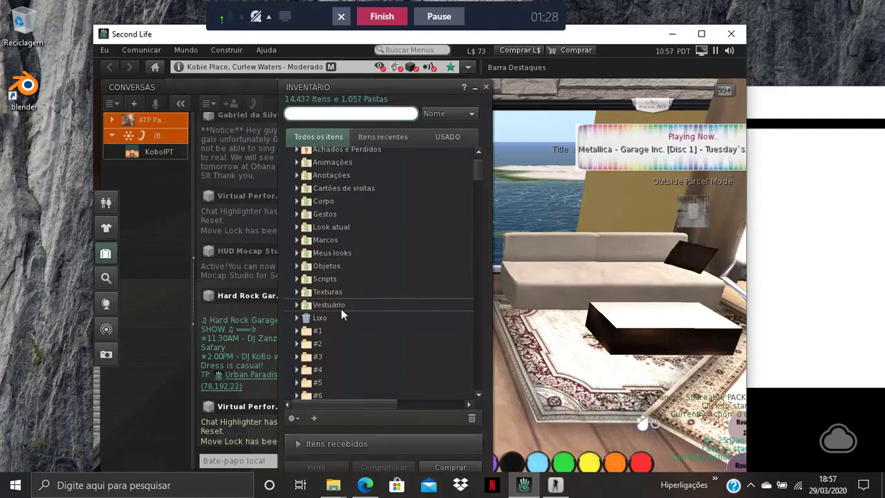
drag(478, 181, 473, 347)
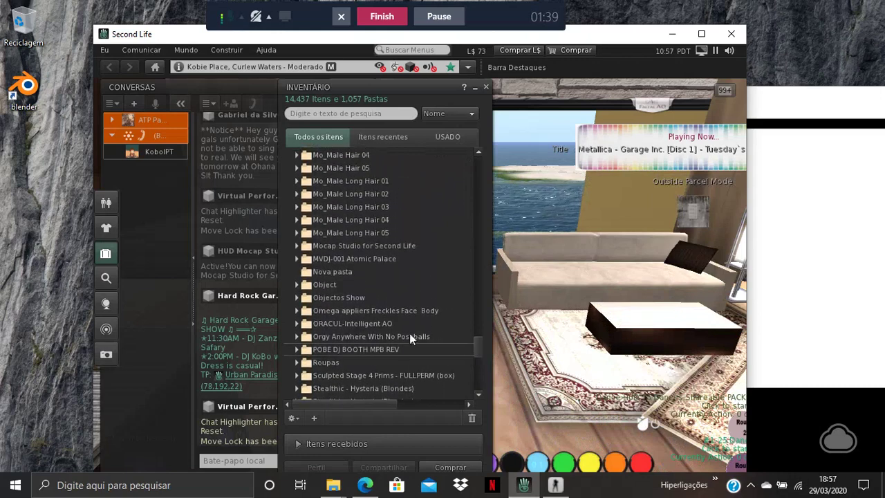
click(296, 245)
click(341, 258)
right_click(340, 258)
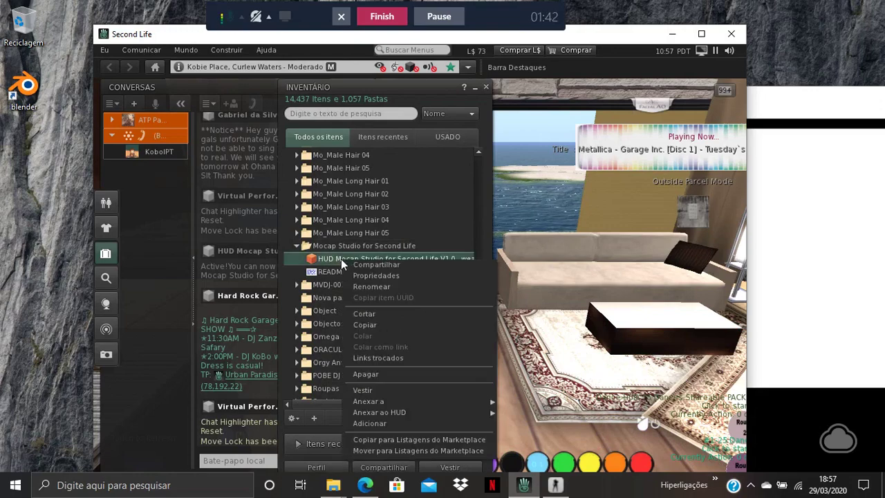
click(414, 421)
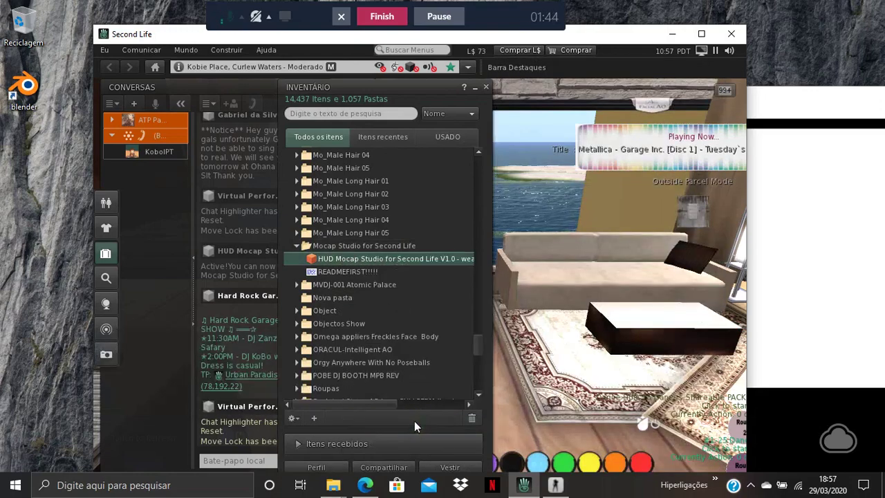
- Activate the Mocap Studio HUD in world, then minimize Second Life to reveal Mocap Studio
click(701, 33)
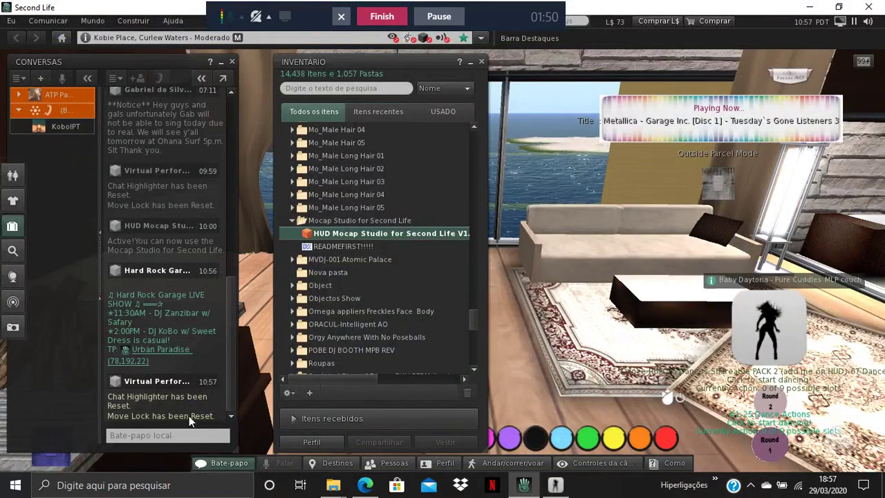
click(766, 332)
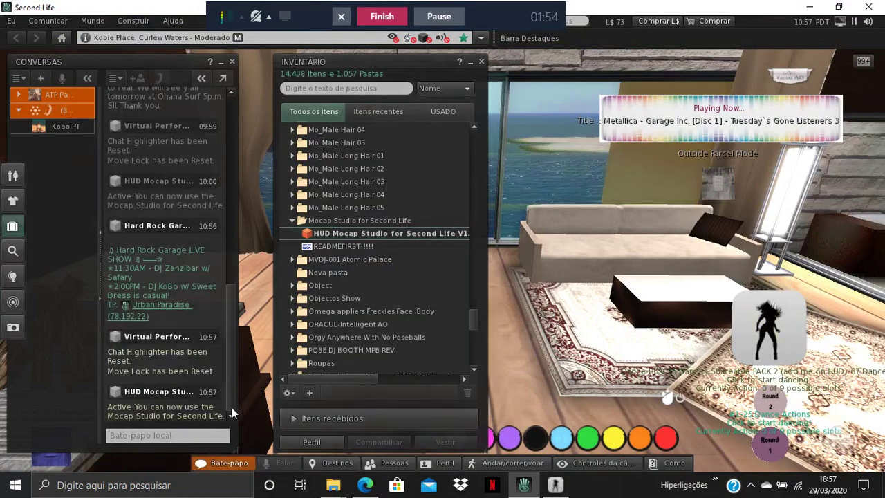
click(838, 6)
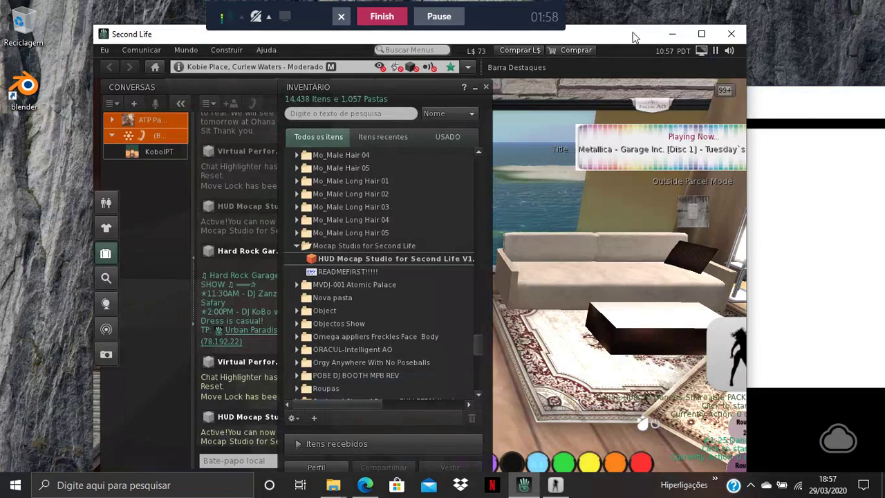
click(672, 34)
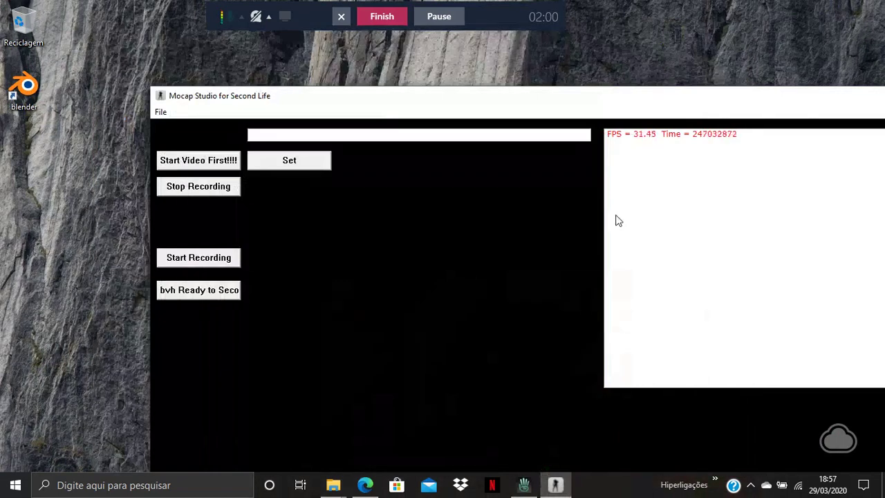
- Correct the avatar name to the full Second Life username, confirm the success message, and start the video
click(310, 134)
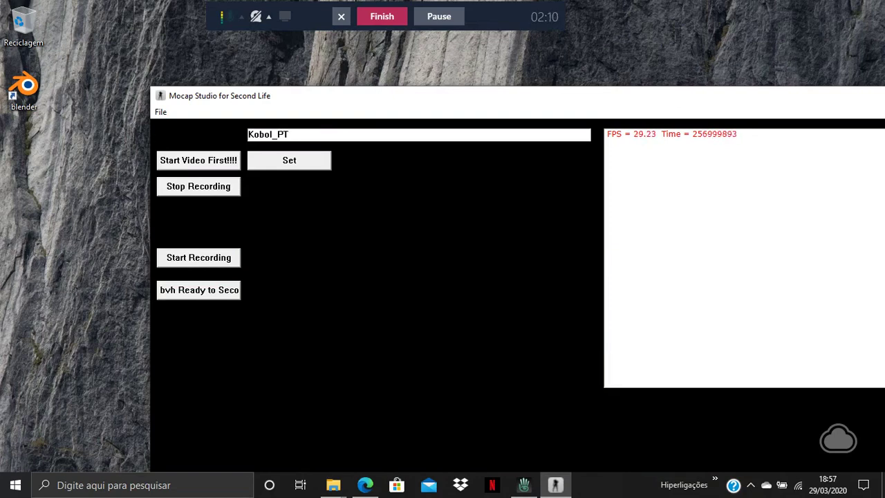
key(BackSpace)
key(BackSpace)
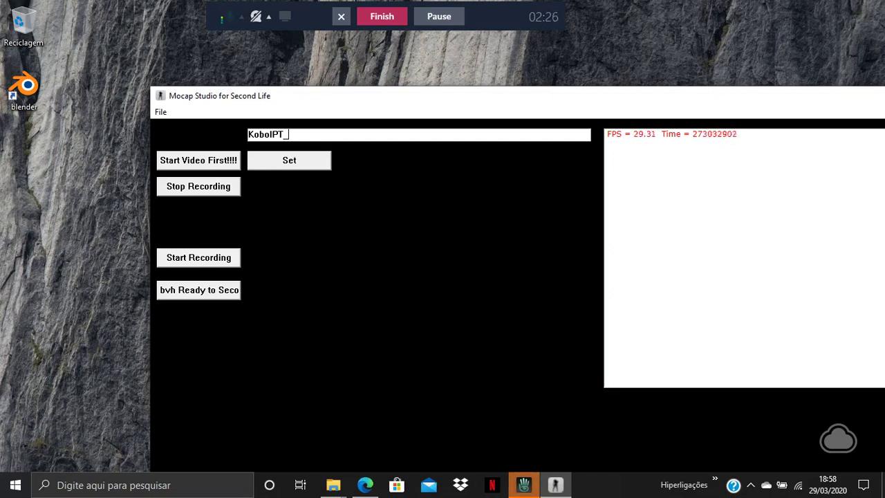
text(Re)
text(sin)
text(de)
key(BackSpace)
key(BackSpace)
text(dent)
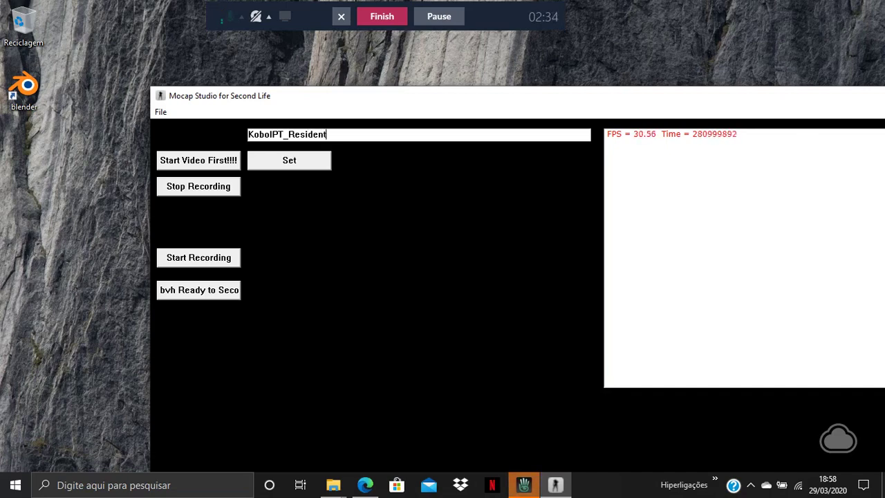
click(323, 166)
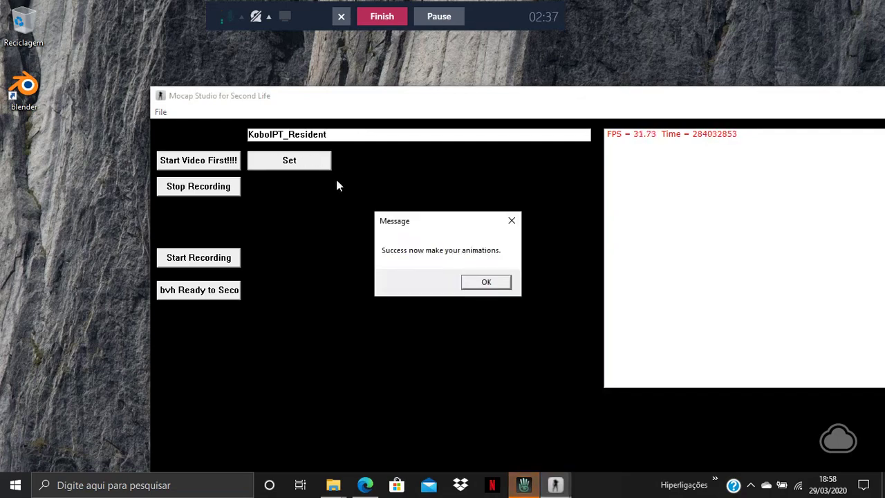
click(485, 281)
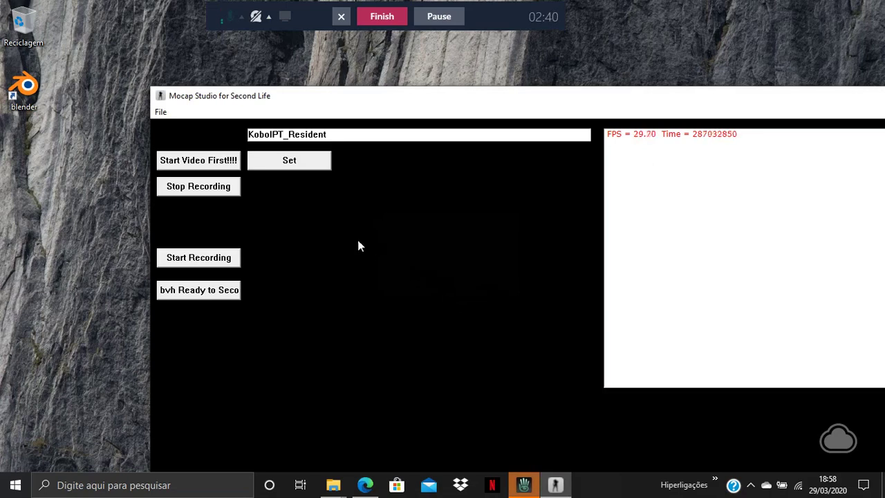
click(211, 161)
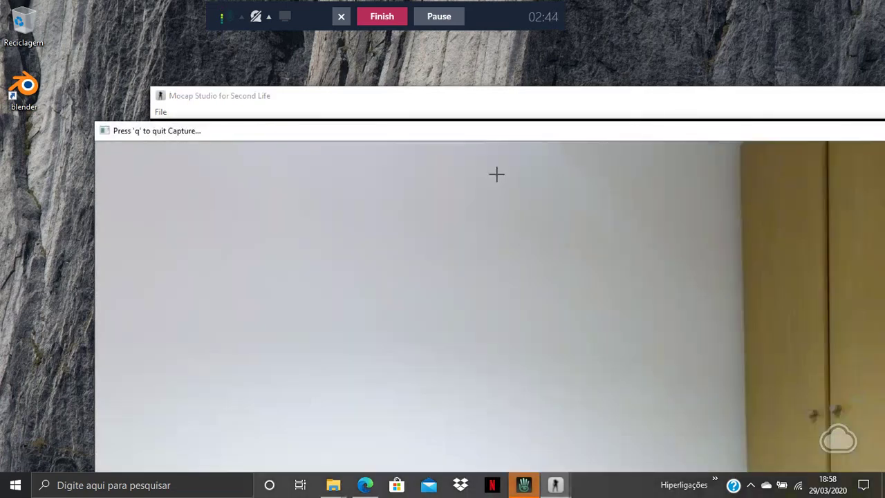
- Arrange the webcam feed and main windows side by side, leaving the main control window in front
drag(545, 138, 107, 12)
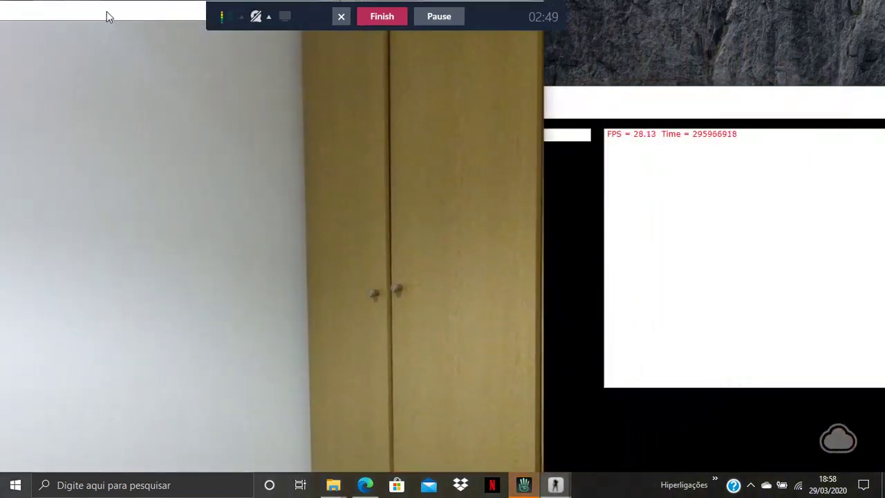
click(629, 103)
drag(630, 107, 594, 51)
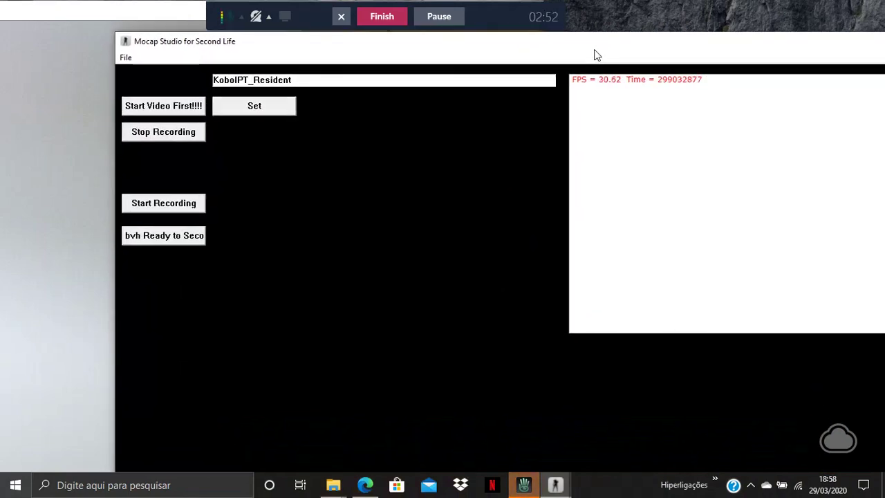
click(150, 14)
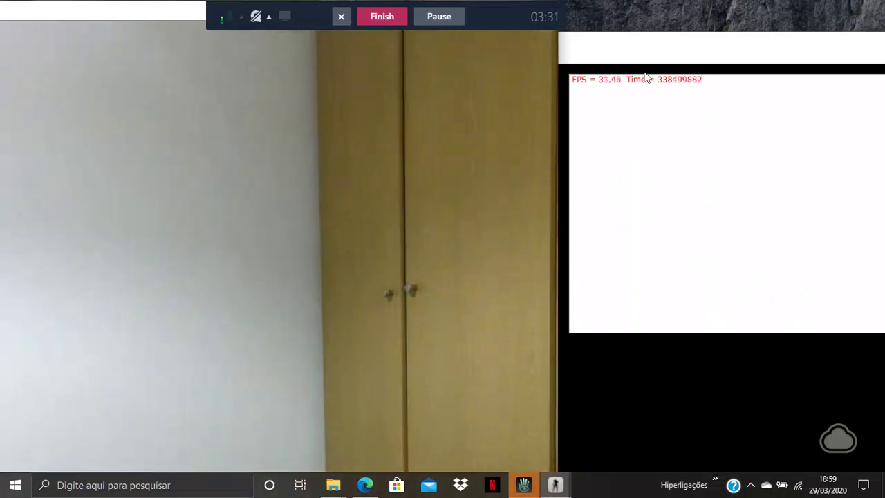
click(644, 77)
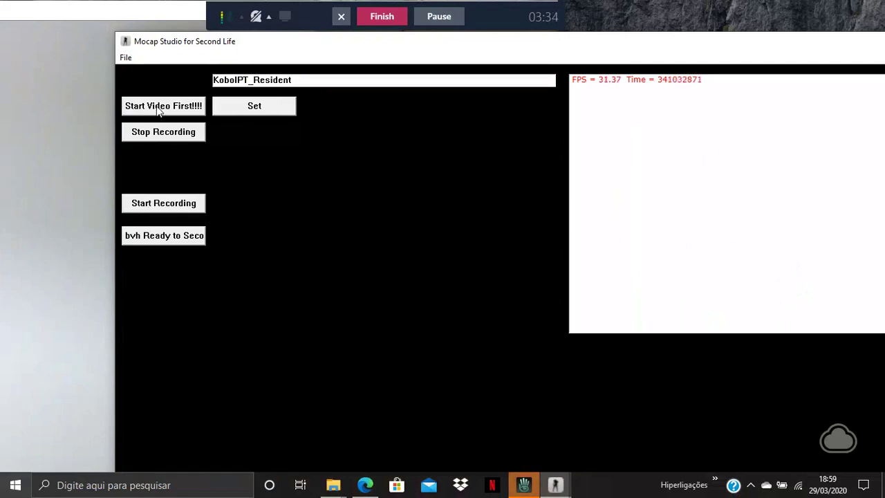
- Record a movement take in front of the webcam, then stop the recording
click(172, 208)
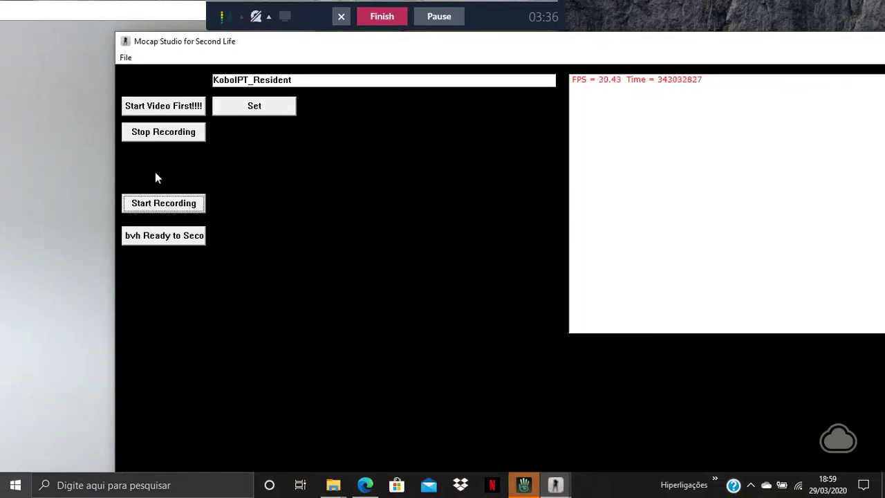
click(138, 13)
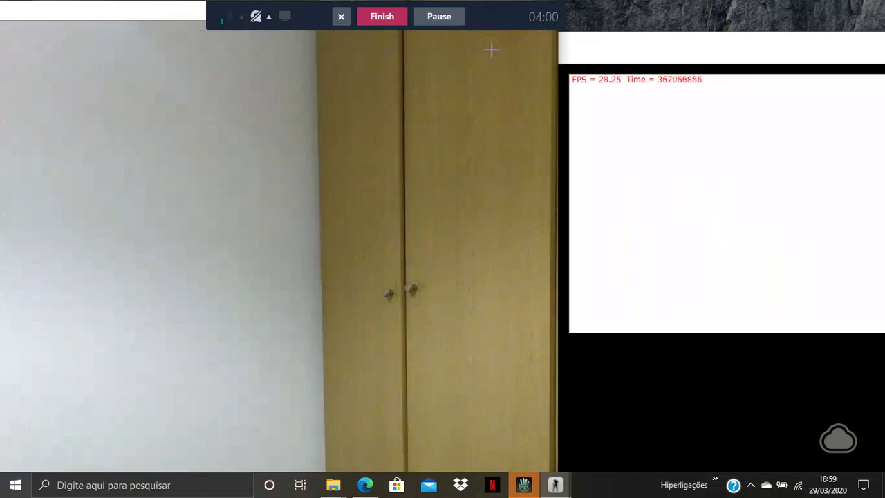
click(608, 44)
click(173, 140)
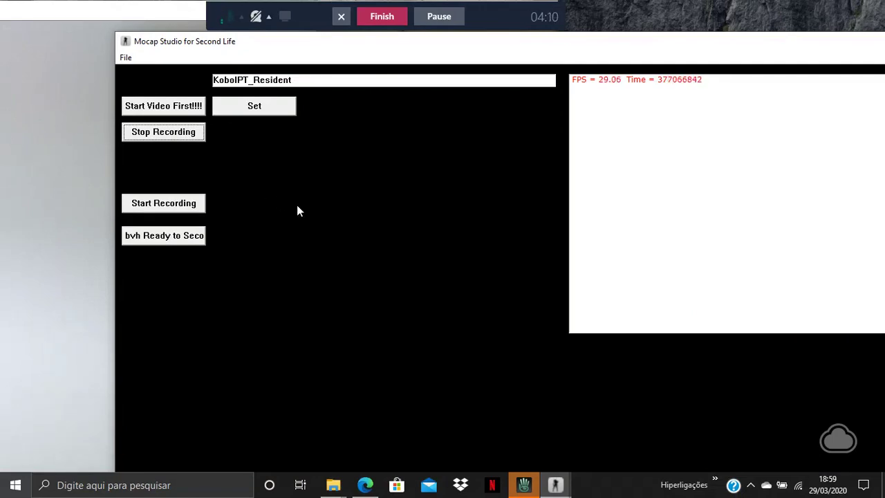
- Convert the take to output.bvh (393 frames) and output.fbx, then close the export console
click(192, 239)
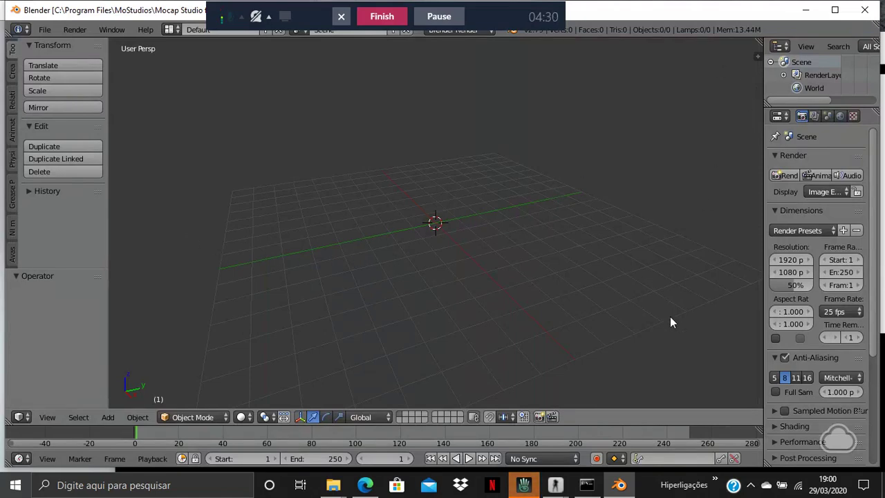
click(591, 486)
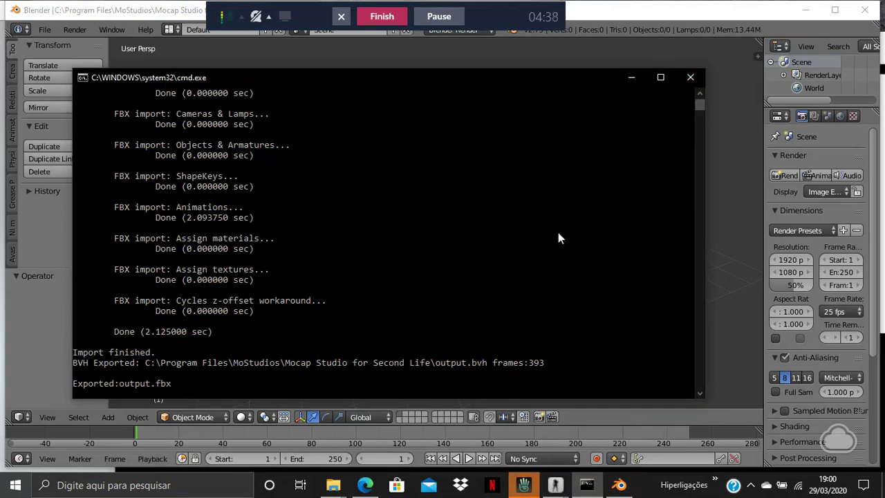
click(690, 78)
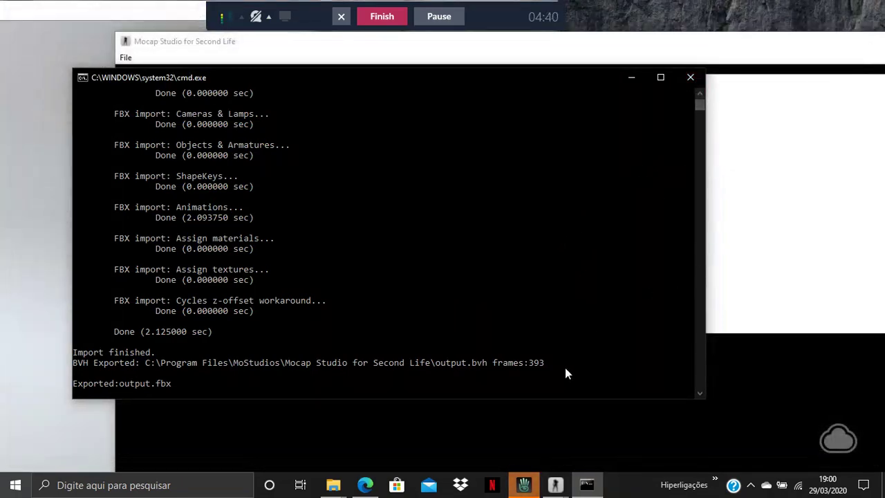